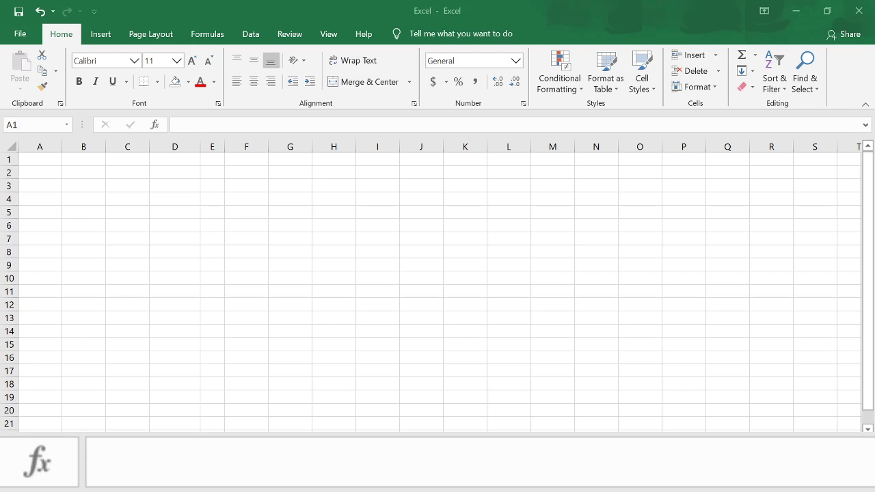
Step: Enter the column headers Fish, Pounds, Boat price and Total cost in cells A1 through D1
{"action": "left_click", "coordinate": [48, 162]}
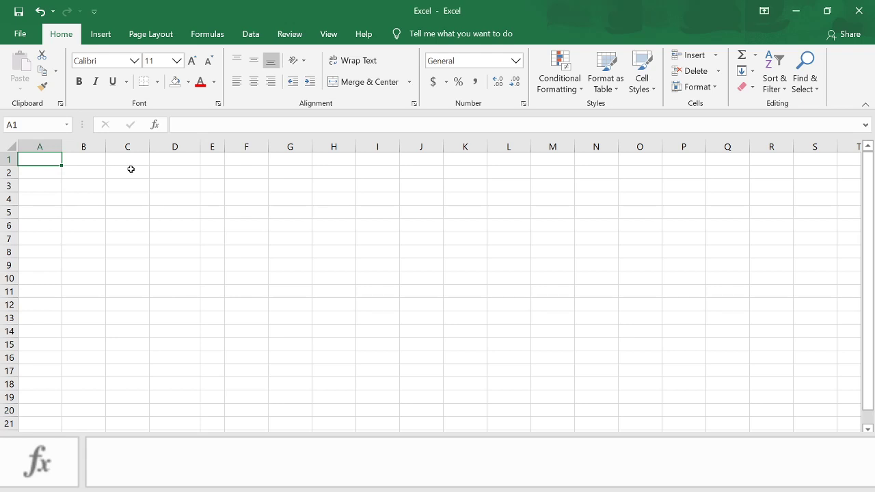
{"action": "type", "text": "Fish"}
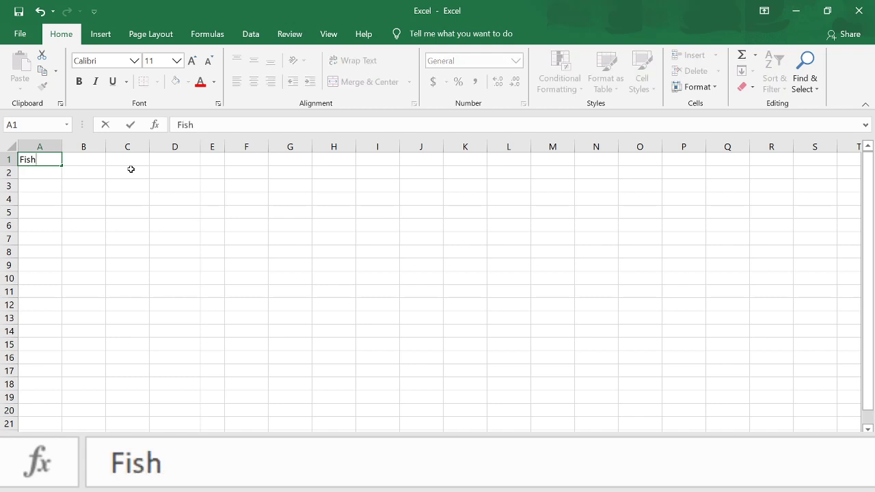
{"action": "key", "text": "Tab"}
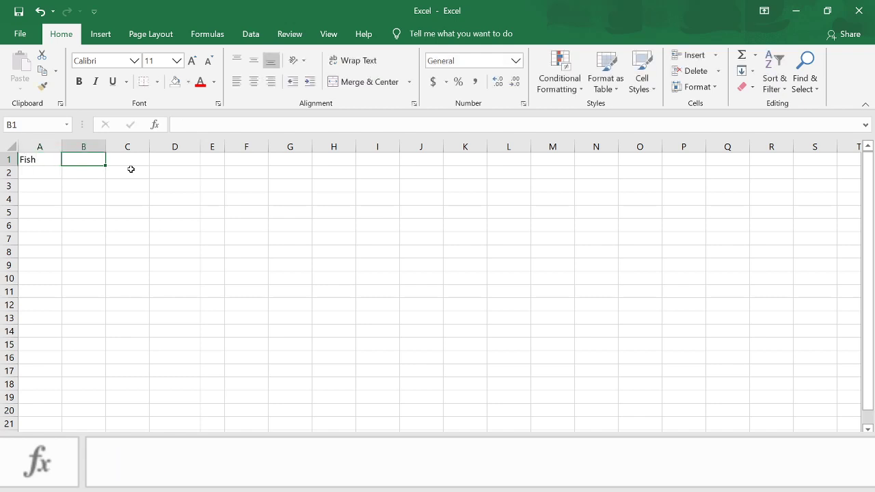
{"action": "type", "text": "Pounds"}
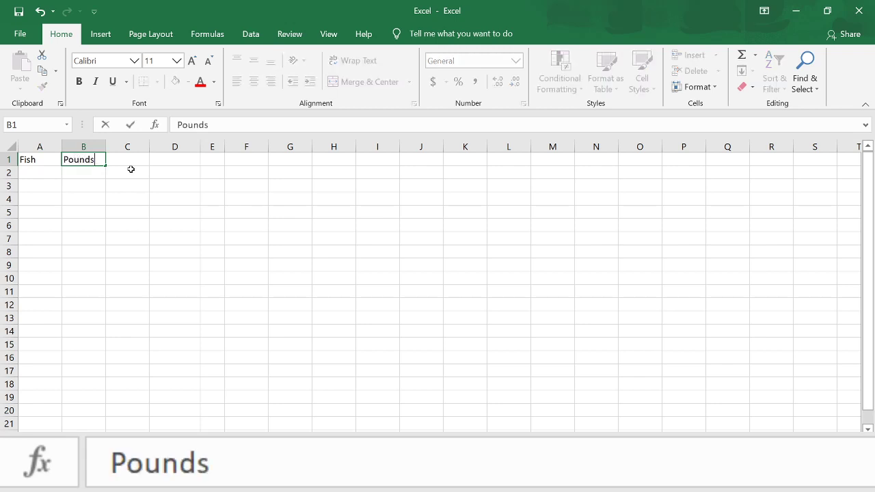
{"action": "key", "text": "Tab"}
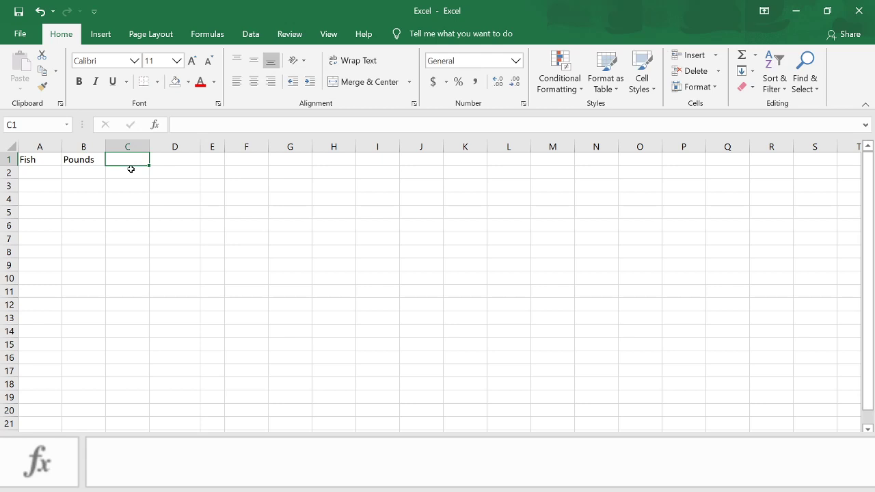
{"action": "type", "text": "Boat"}
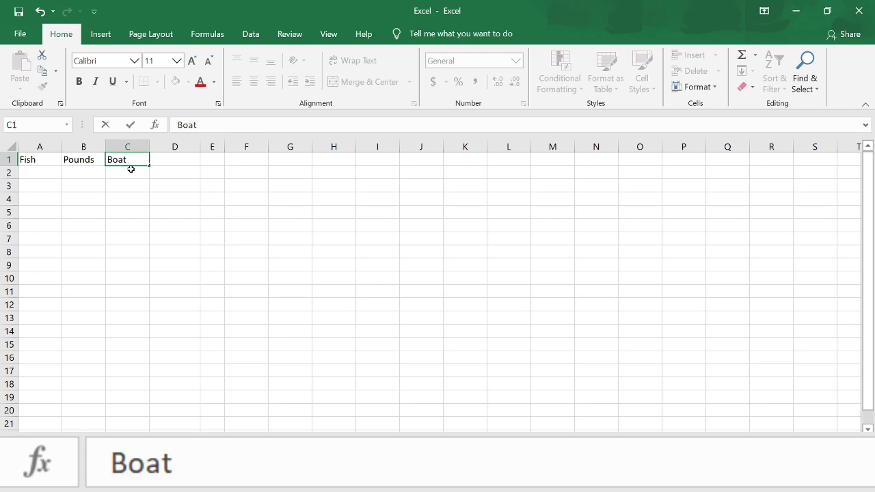
{"action": "type", "text": " pri"}
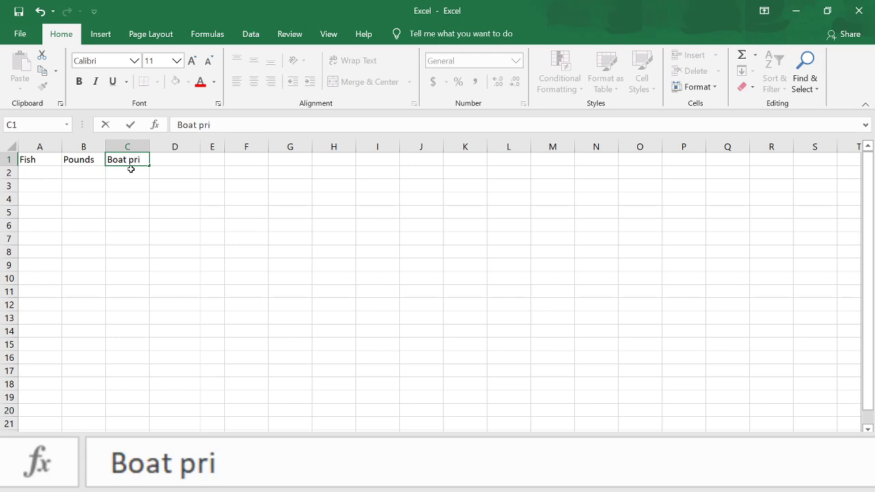
{"action": "type", "text": "ce"}
{"action": "key", "text": "Tab"}
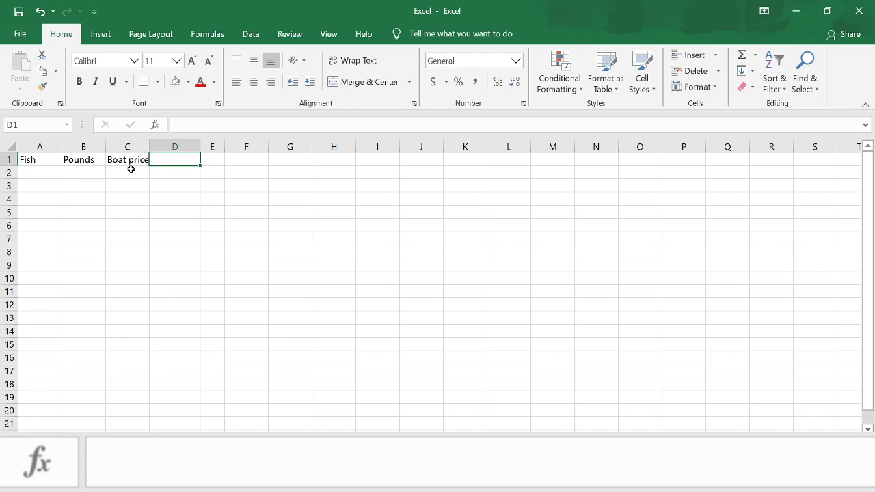
{"action": "type", "text": "Total c"}
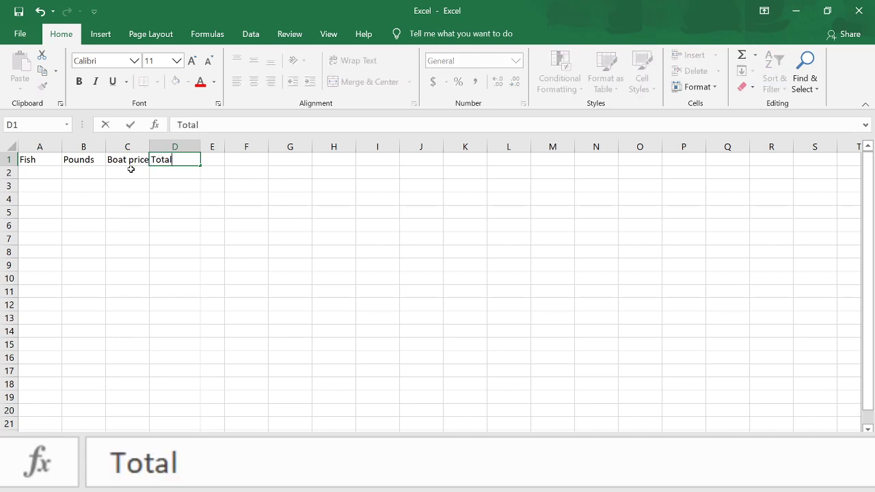
{"action": "type", "text": "ost"}
{"action": "key", "text": "Return"}
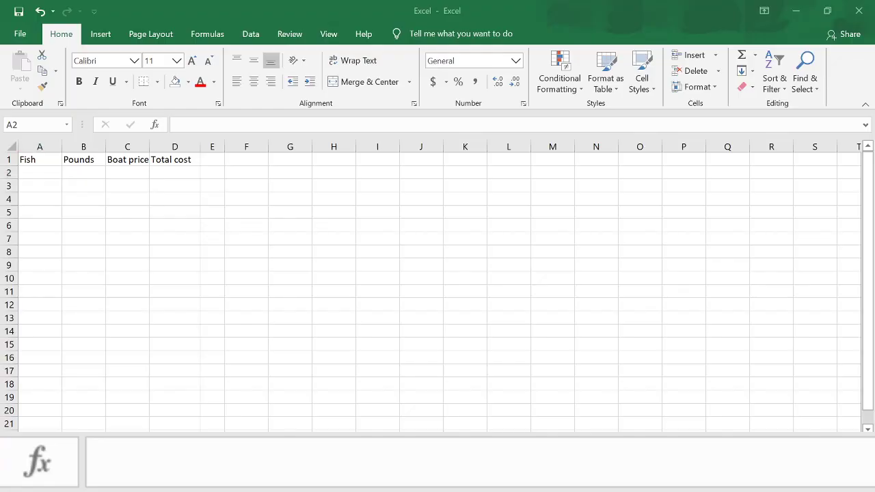
Step: List the fish Tuna, Halibut, Cod and Salmon under the Fish header in cells A2 through A5
{"action": "left_click", "coordinate": [53, 173]}
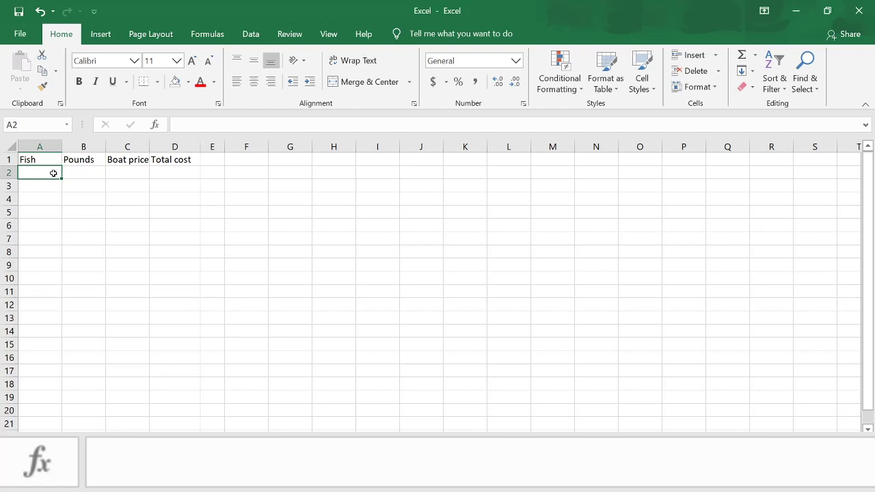
{"action": "type", "text": "Tuna"}
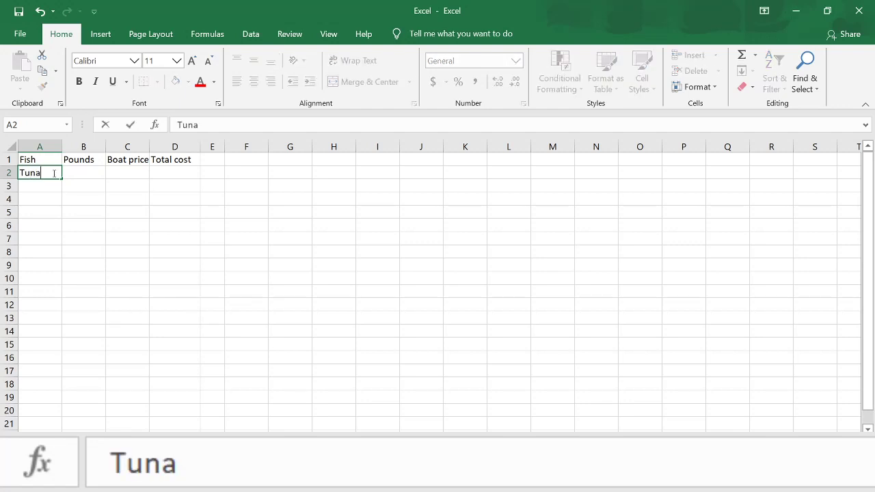
{"action": "key", "text": "Return"}
{"action": "type", "text": "Halibut"}
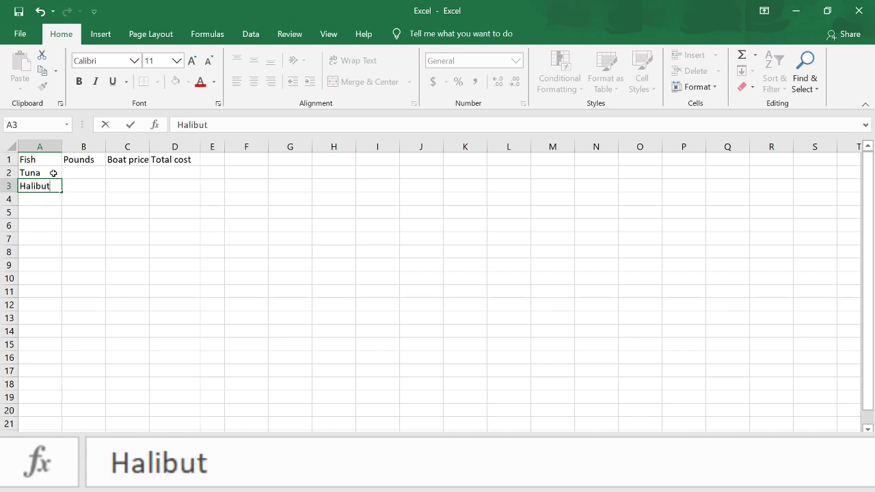
{"action": "key", "text": "Return"}
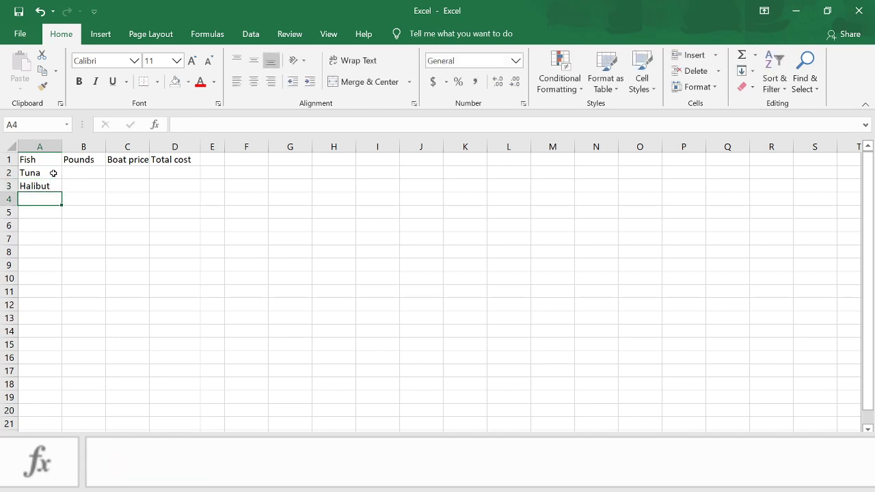
{"action": "type", "text": "Cod"}
{"action": "key", "text": "Return"}
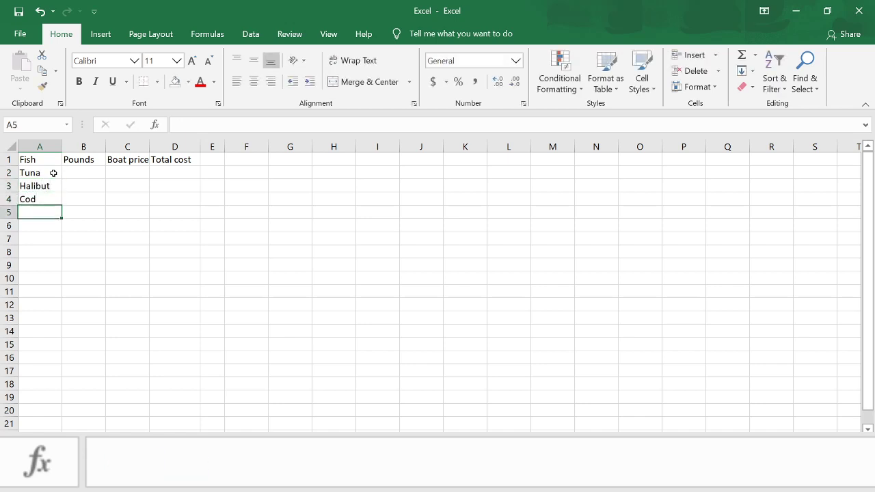
{"action": "type", "text": "Salmon"}
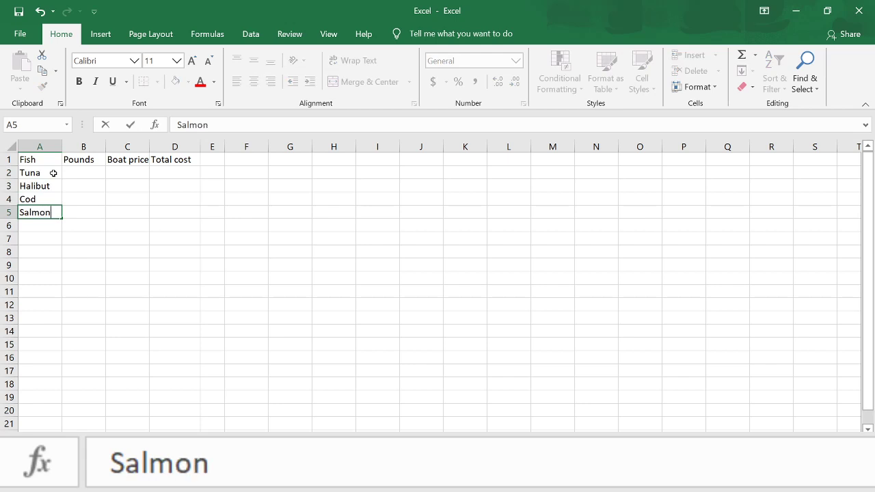
{"action": "key", "text": "Return"}
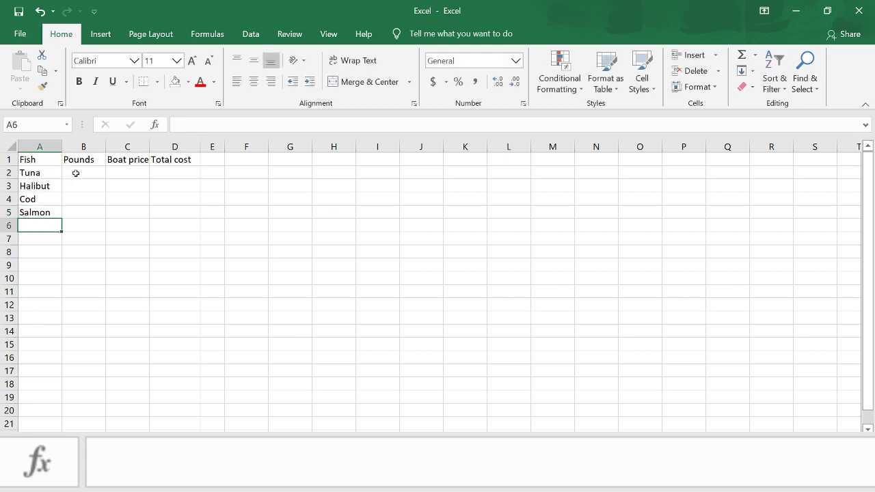
Step: Fill the Pounds and Boat price input cells B2:C5 with standard yellow
{"action": "left_click", "coordinate": [76, 173]}
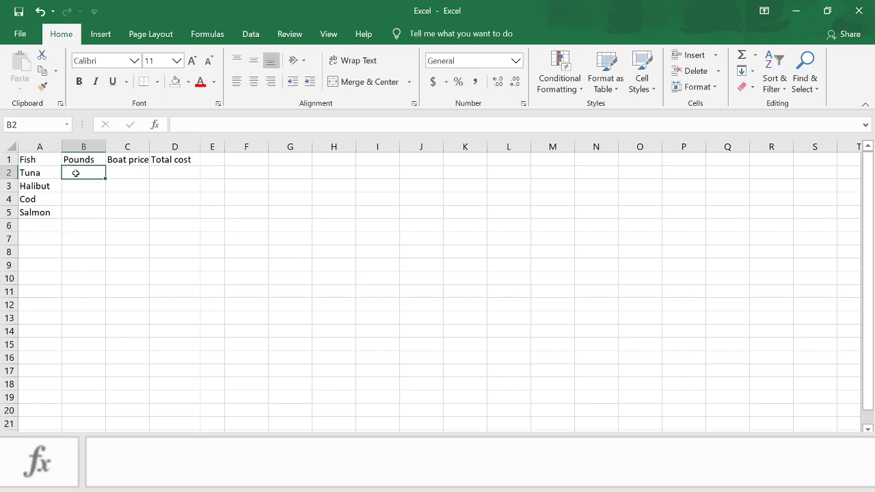
{"action": "left_click_drag", "start_coordinate": [76, 173], "coordinate": [123, 212]}
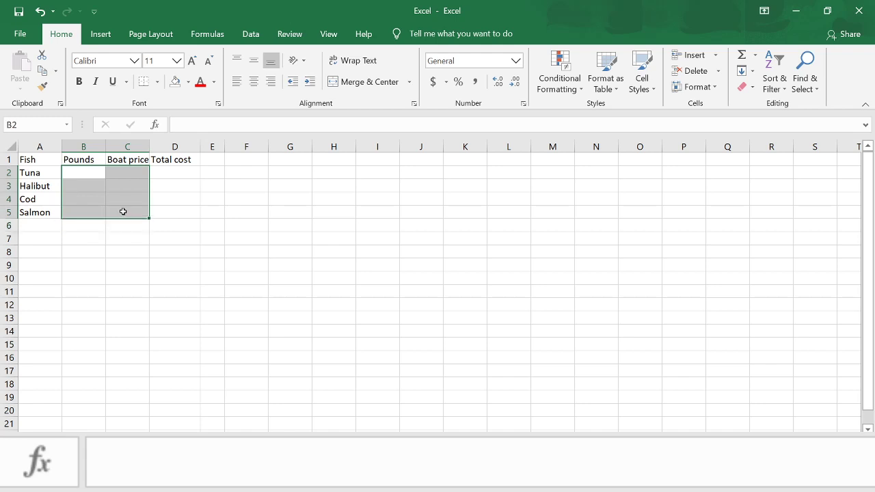
{"action": "left_click", "coordinate": [189, 82]}
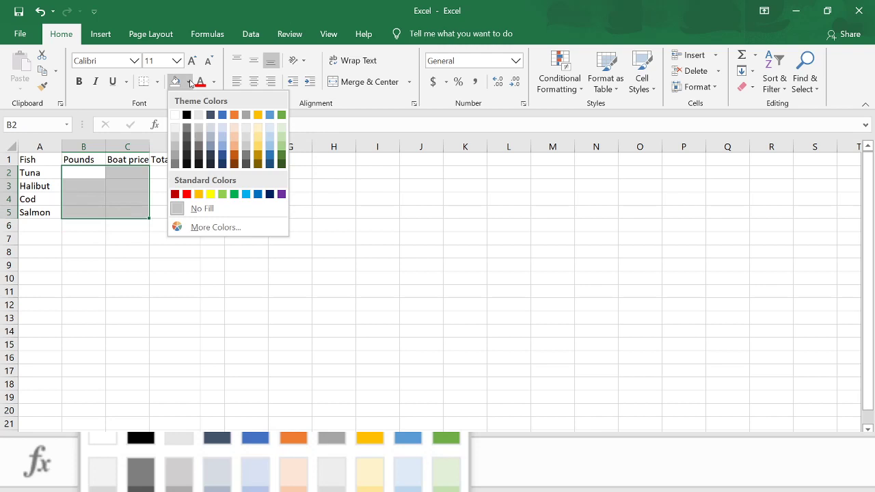
{"action": "left_click", "coordinate": [210, 194]}
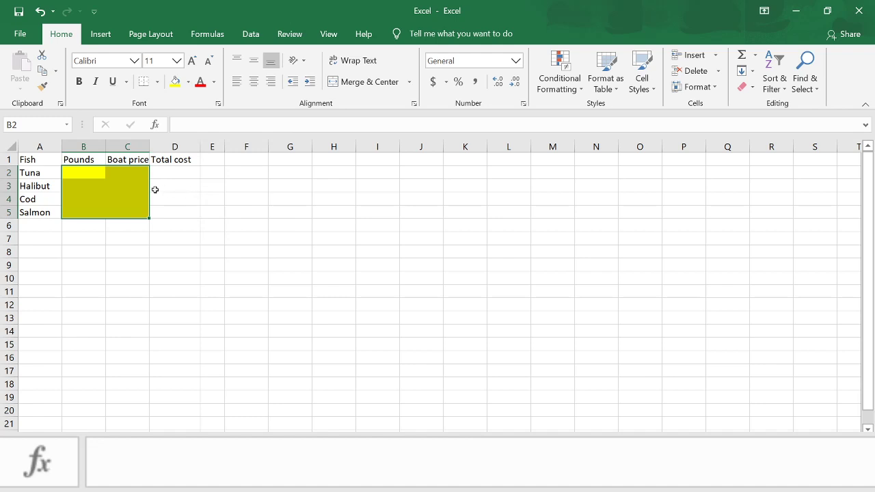
Step: Fill in B2:B5 with pounds 500, 70, 300 and 25, and C2:C5 with boat prices $7.50, $6.50, $0.32 and $5.00
{"action": "left_click", "coordinate": [87, 173]}
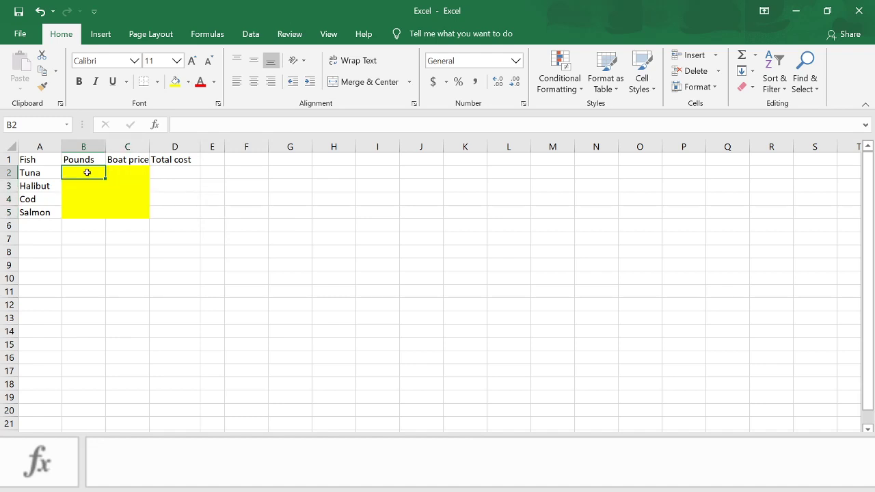
{"action": "type", "text": "500"}
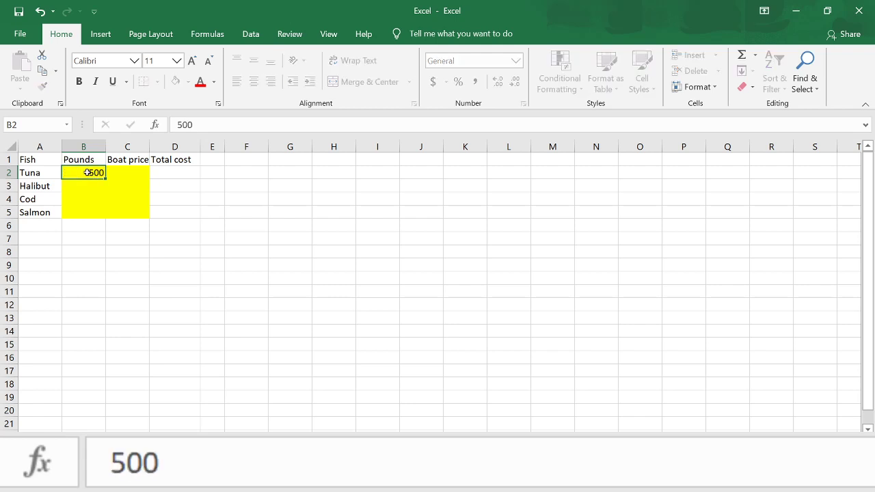
{"action": "key", "text": "Return"}
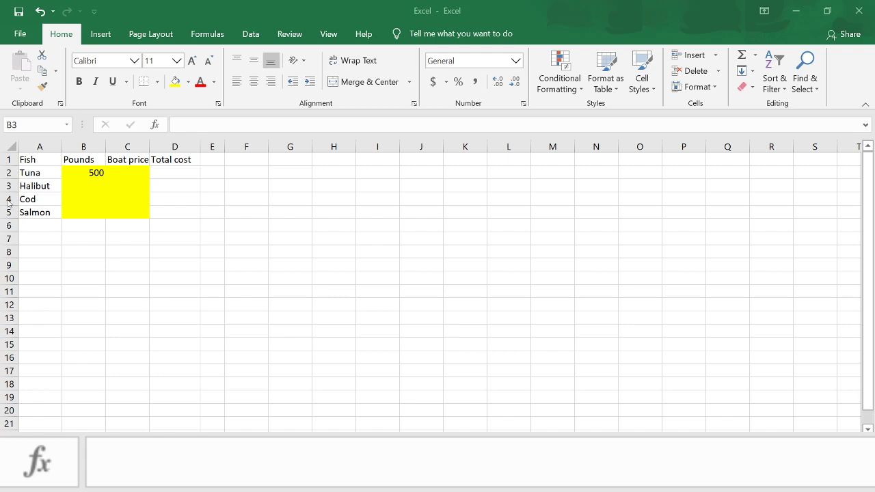
{"action": "left_click", "coordinate": [91, 173]}
{"action": "type", "text": "500\t$ 7.50 70\t$ 6.50 300\t$ 0.32 25\t$ 5.00"}
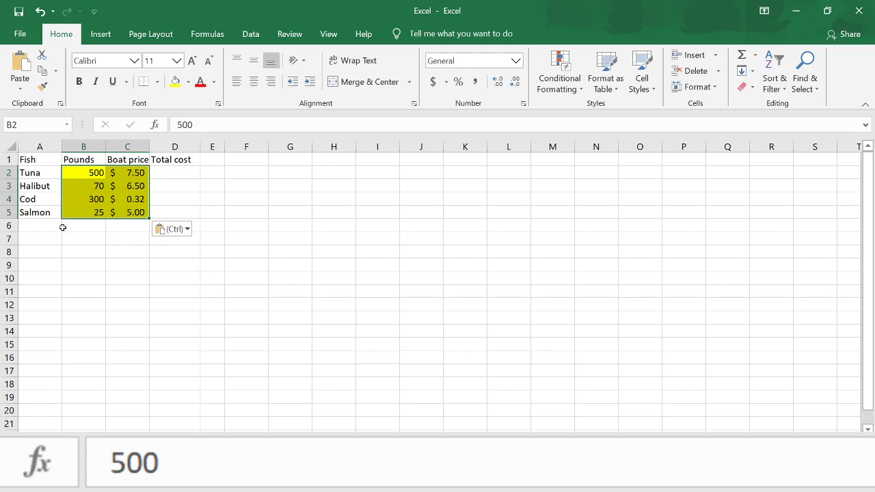
Step: Label cell A7 as Total and add up the pounds in B7 with the AutoSum formula =SUM(B2:B6)
{"action": "left_click", "coordinate": [41, 240]}
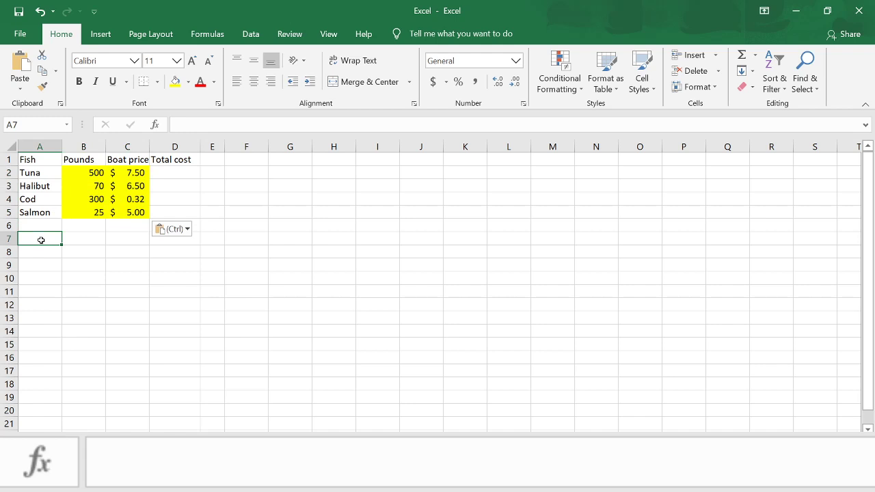
{"action": "type", "text": "To"}
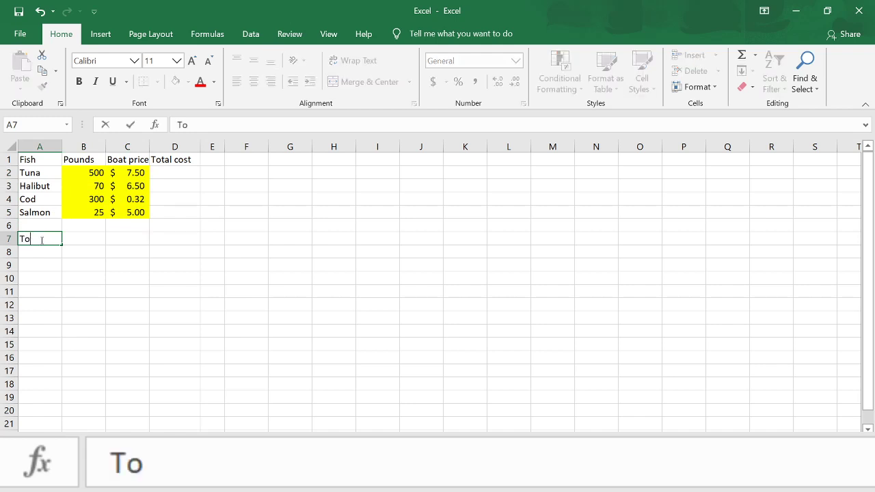
{"action": "type", "text": "tal"}
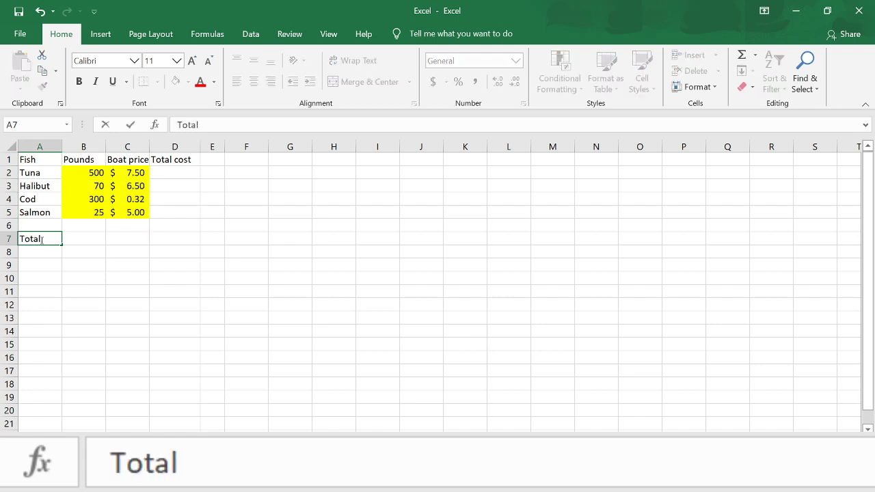
{"action": "key", "text": "Tab"}
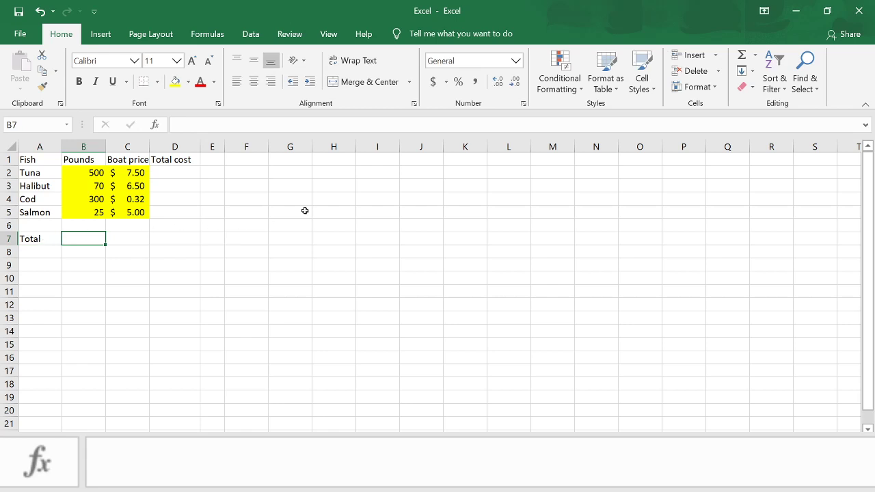
{"action": "left_click", "coordinate": [741, 56]}
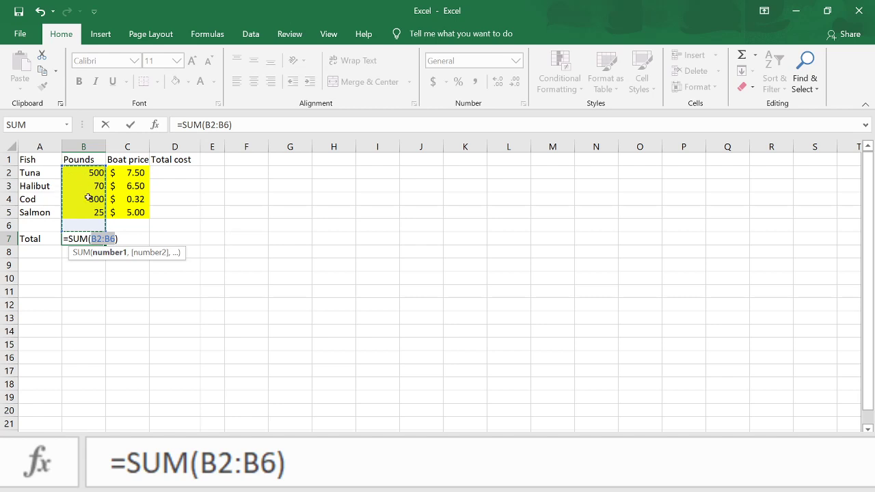
{"action": "key", "text": "Return"}
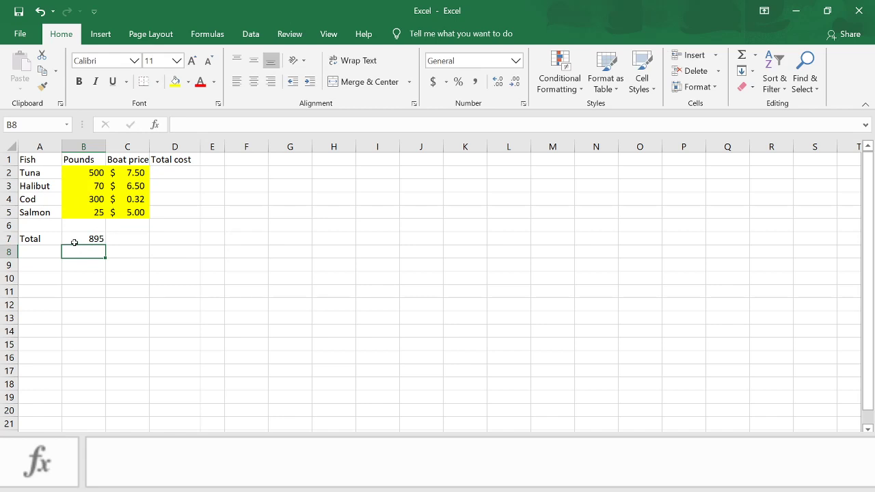
Step: Calculate Tuna's total cost in cell D2 by multiplying pounds by boat price with the formula =B2*C2
{"action": "left_click", "coordinate": [180, 177]}
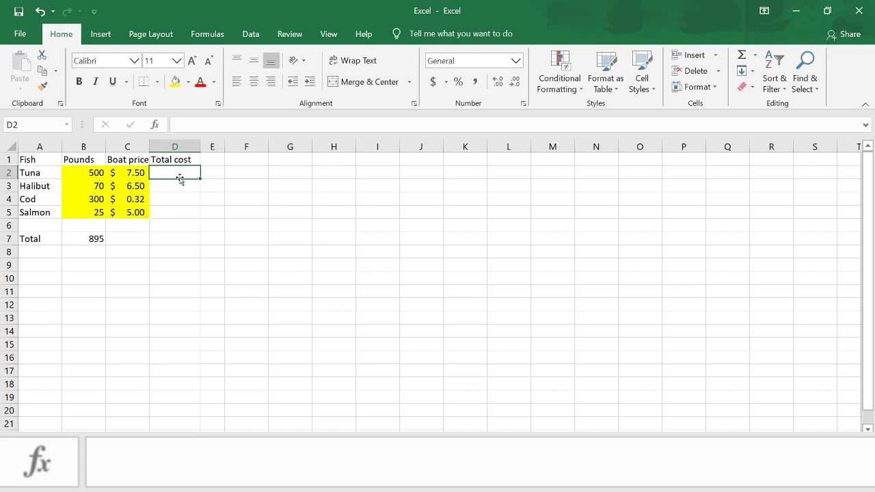
{"action": "type", "text": "="}
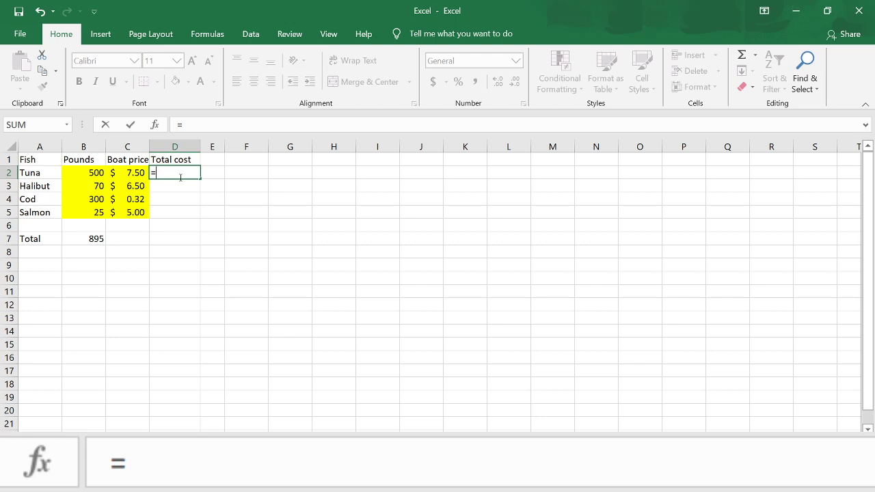
{"action": "left_click", "coordinate": [97, 173]}
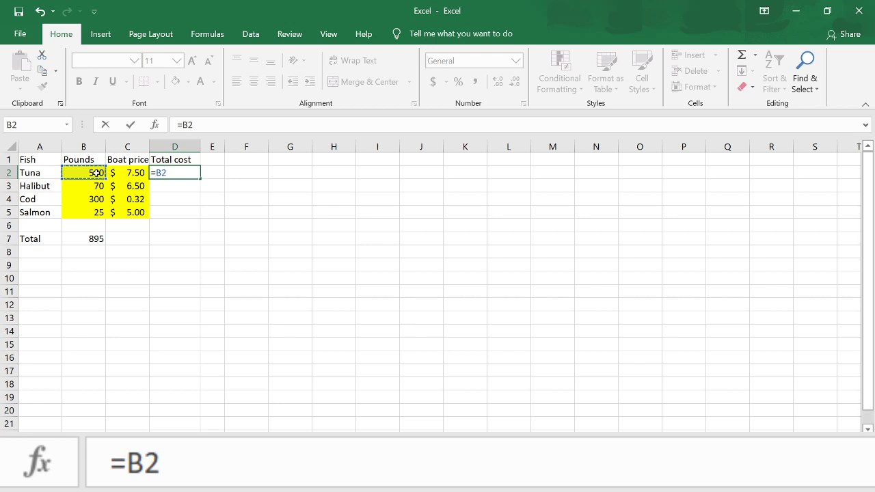
{"action": "type", "text": "*"}
{"action": "key", "text": "Left"}
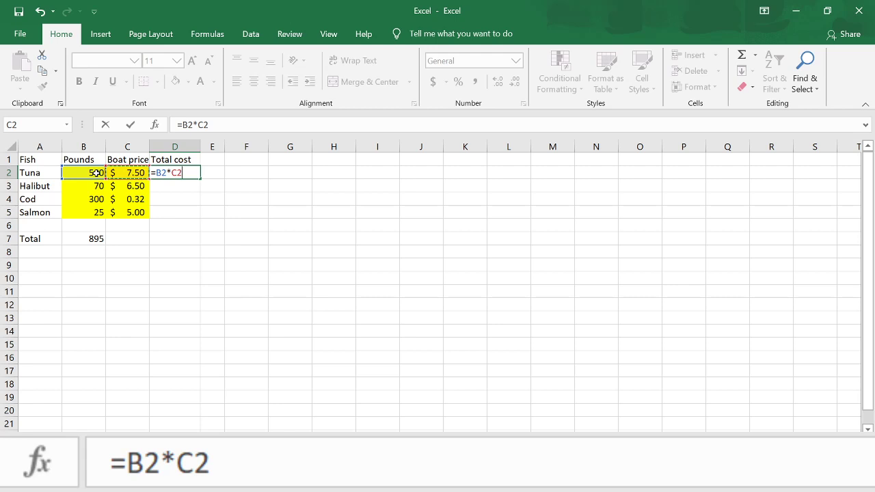
{"action": "key", "text": "Return"}
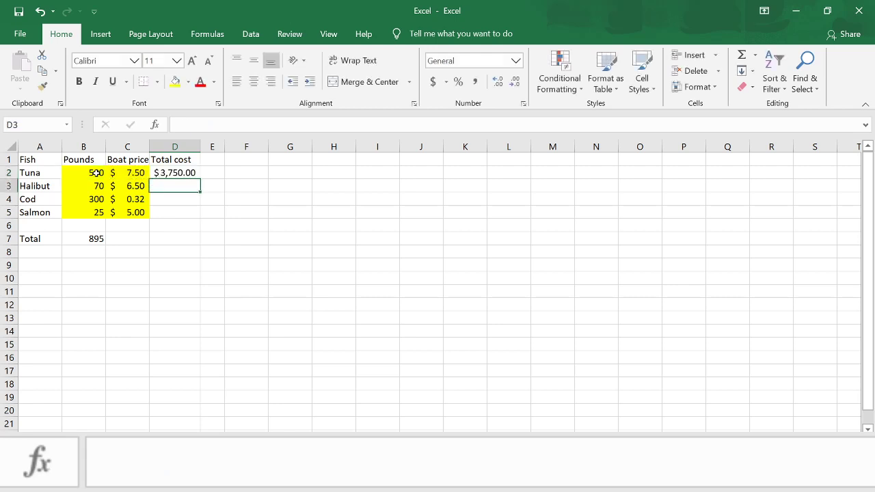
Step: Copy the total cost formula from D2 down through D6 and check the copied formulas in D3 and D4
{"action": "left_click", "coordinate": [191, 173]}
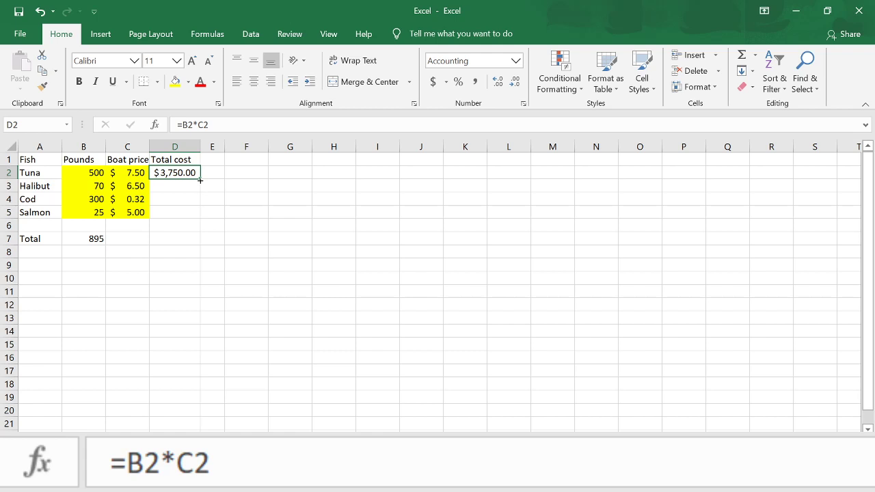
{"action": "left_click_drag", "start_coordinate": [199, 180], "coordinate": [194, 226]}
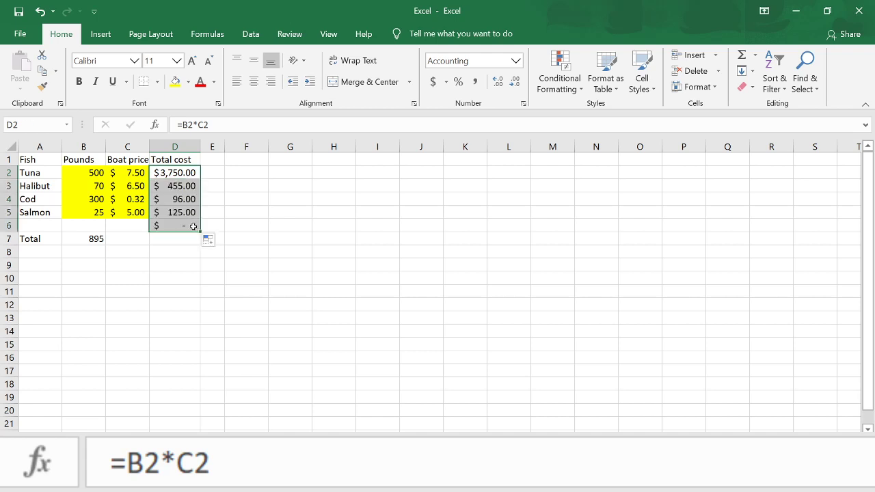
{"action": "left_click", "coordinate": [184, 186]}
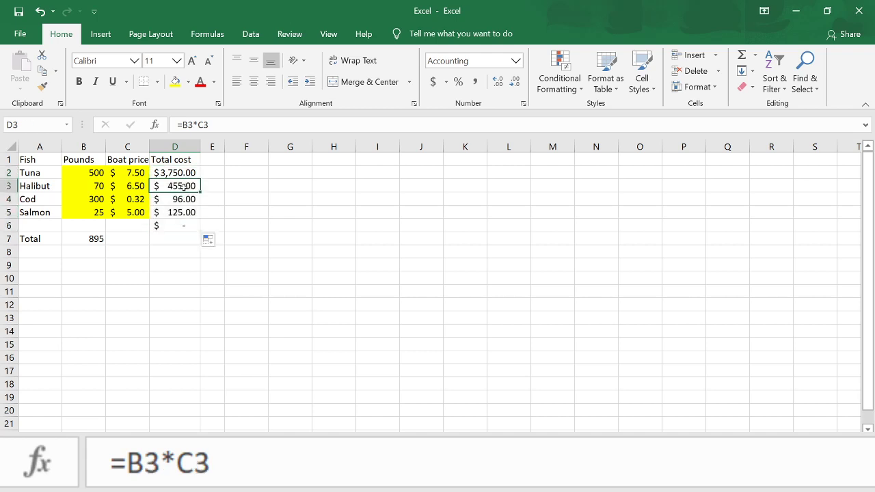
{"action": "left_click", "coordinate": [227, 124]}
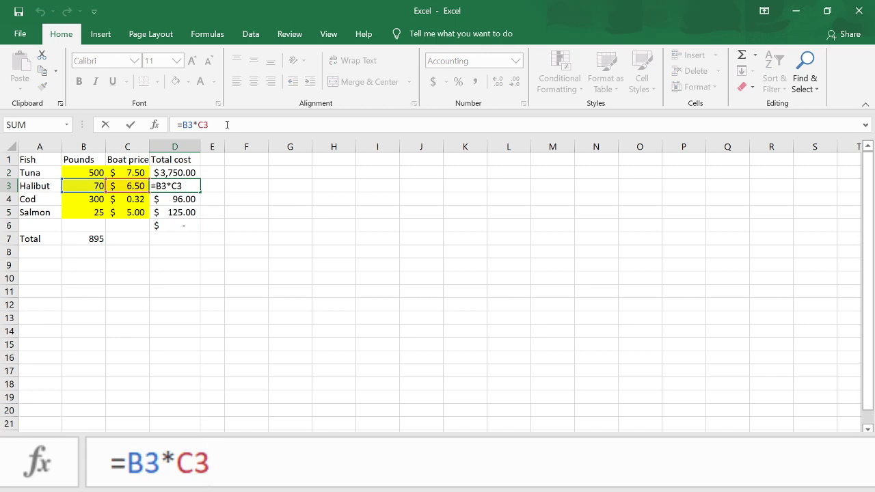
{"action": "key", "text": "Return"}
{"action": "left_click", "coordinate": [227, 125]}
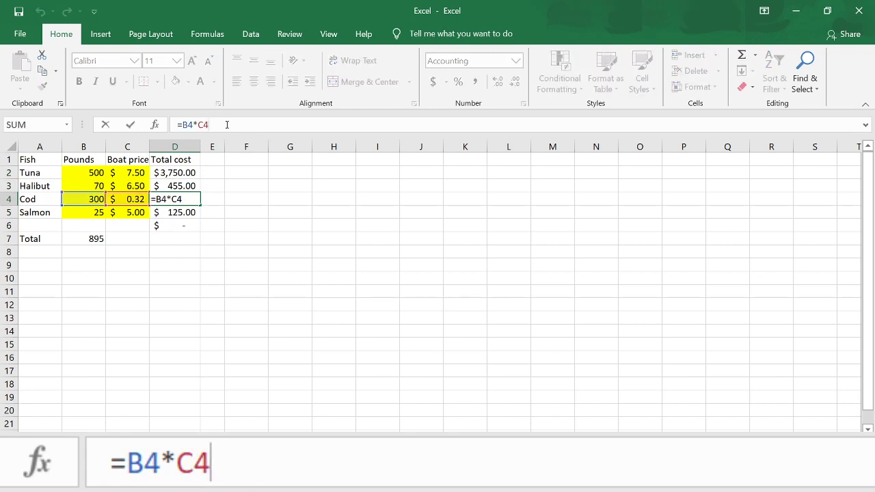
{"action": "key", "text": "Return"}
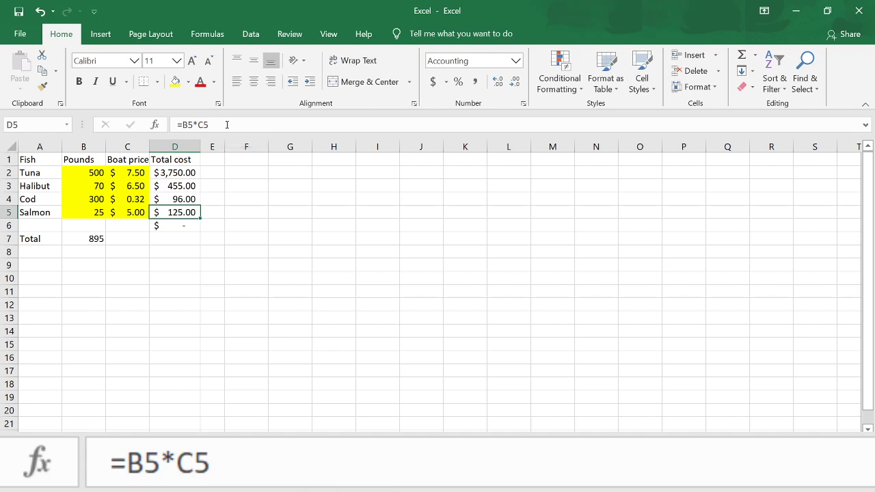
Step: Delete the Salmon formula in D5, undo that deletion, and clear the surplus formula from D6 instead
{"action": "key", "text": "Delete"}
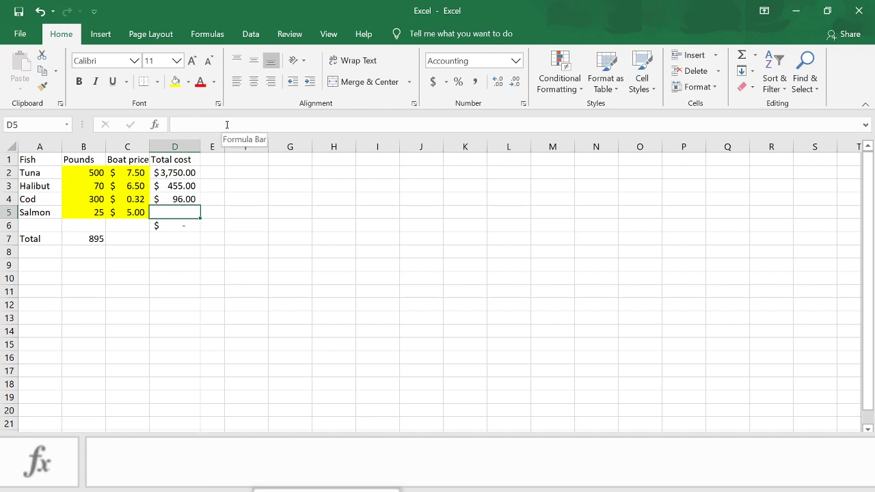
{"action": "left_click", "coordinate": [40, 11]}
{"action": "left_click", "coordinate": [190, 225]}
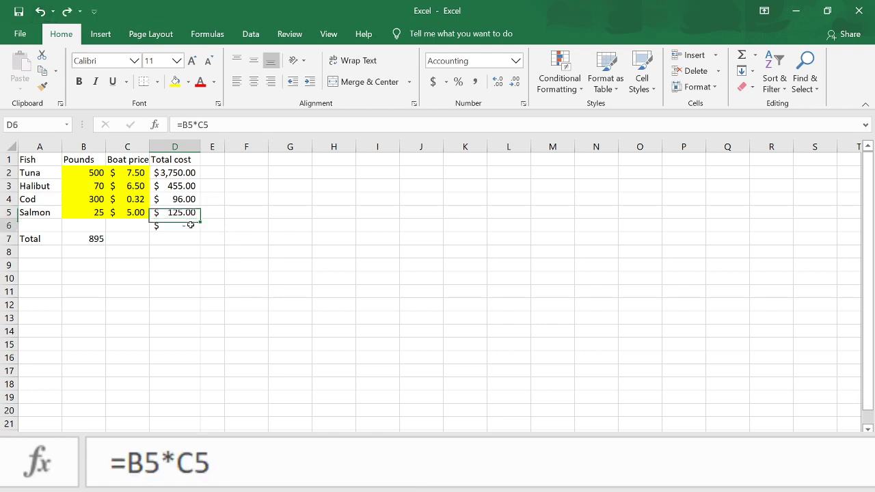
{"action": "key", "text": "Delete"}
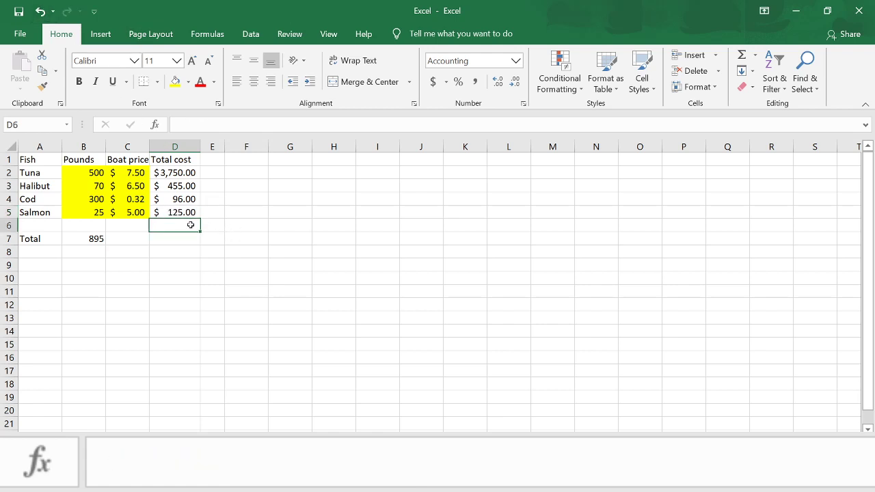
Step: Add up the total costs in cell D7 with the AutoSum formula =SUM(D2:D6)
{"action": "key", "text": "Down"}
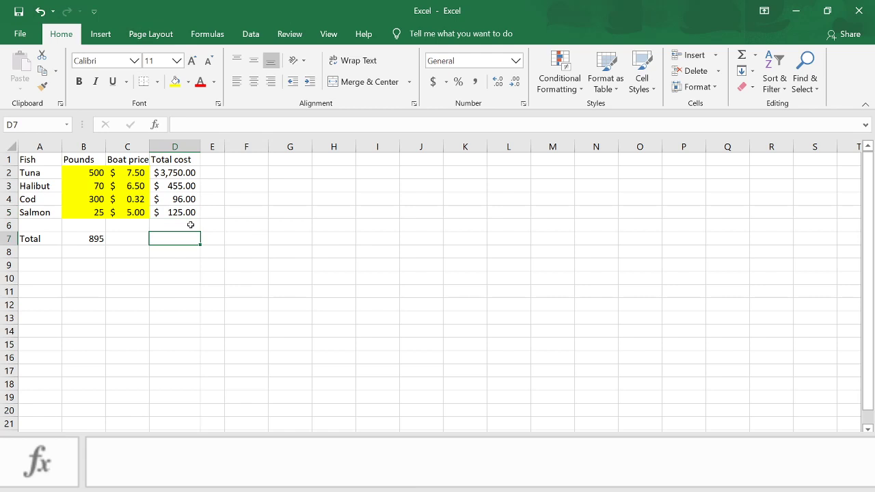
{"action": "left_click", "coordinate": [741, 53]}
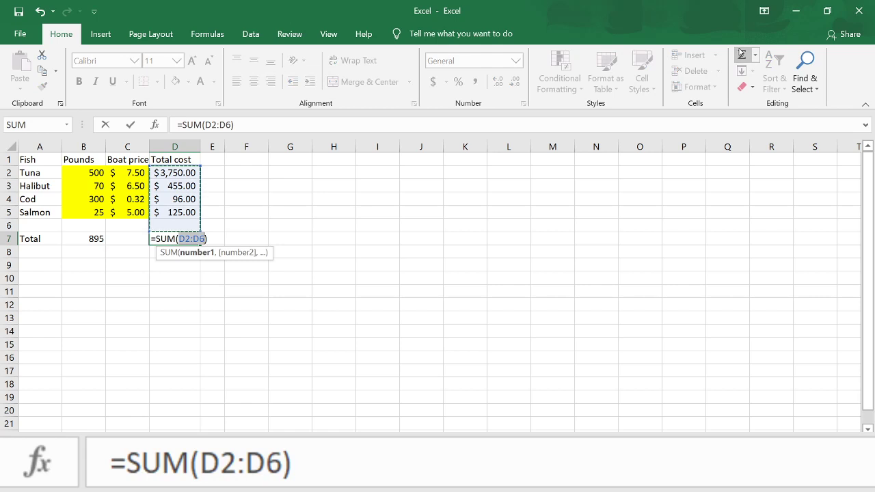
{"action": "key", "text": "Return"}
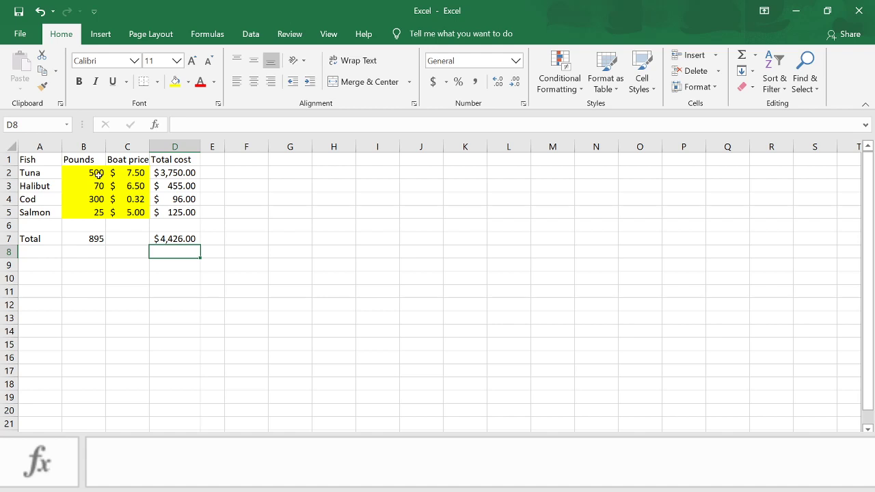
Step: Set Tuna's pounds in B2 to 70 and check the cell references in its total cost formula in D2
{"action": "left_click", "coordinate": [98, 175]}
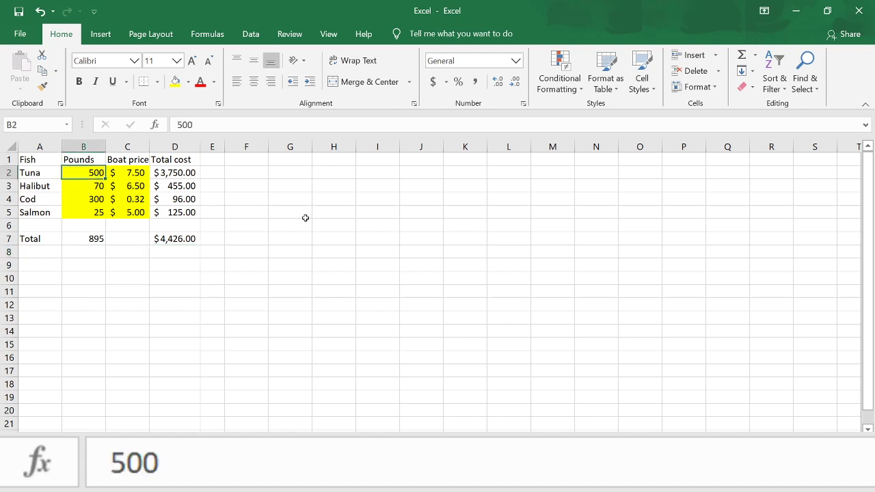
{"action": "type", "text": "70"}
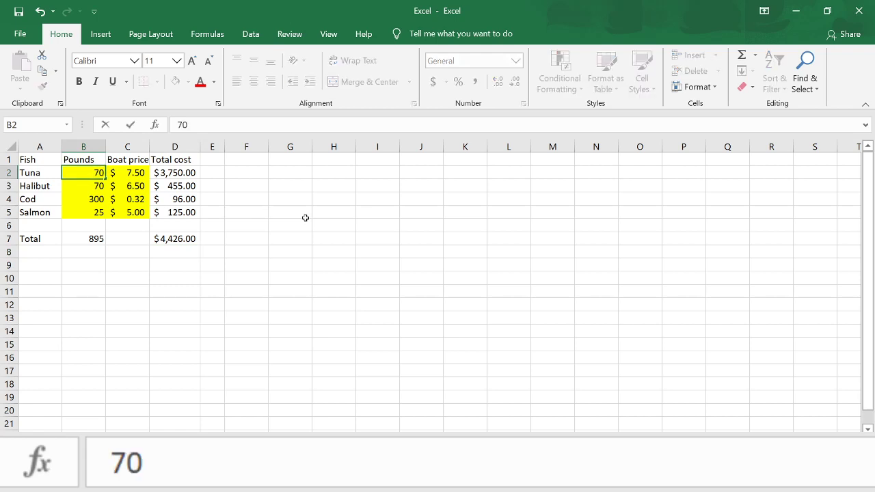
{"action": "key", "text": "Return"}
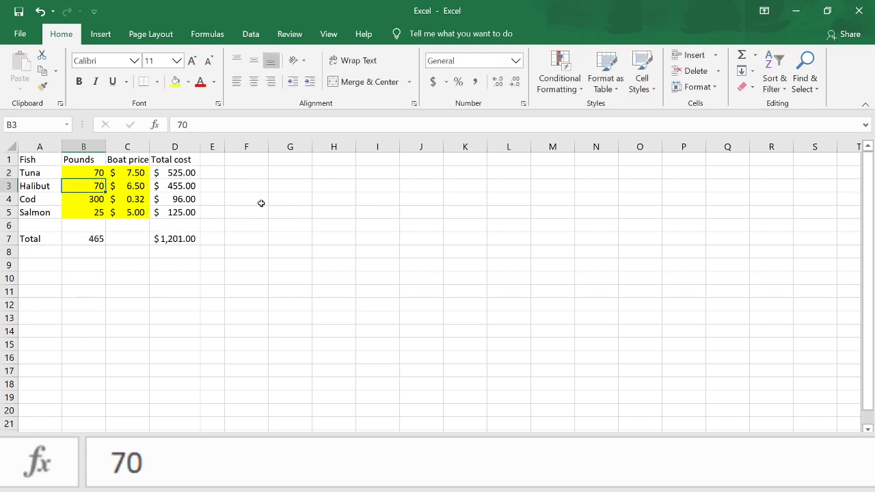
{"action": "left_click", "coordinate": [189, 174]}
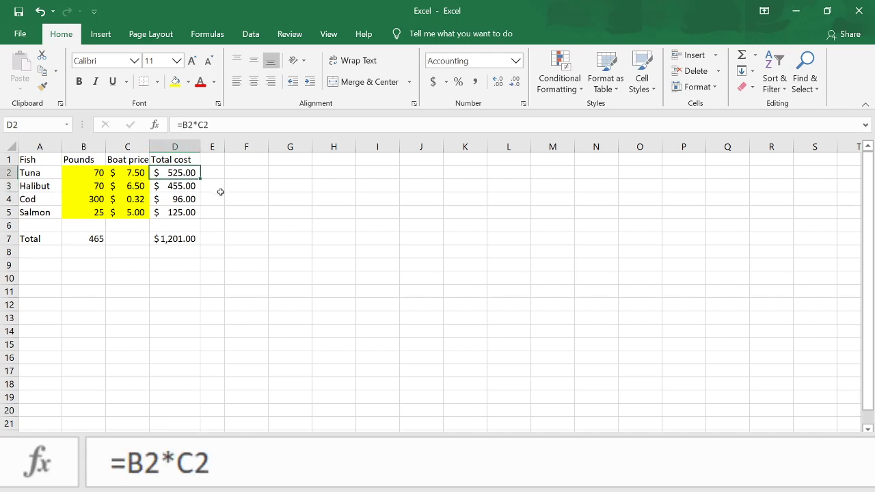
{"action": "left_click", "coordinate": [231, 125]}
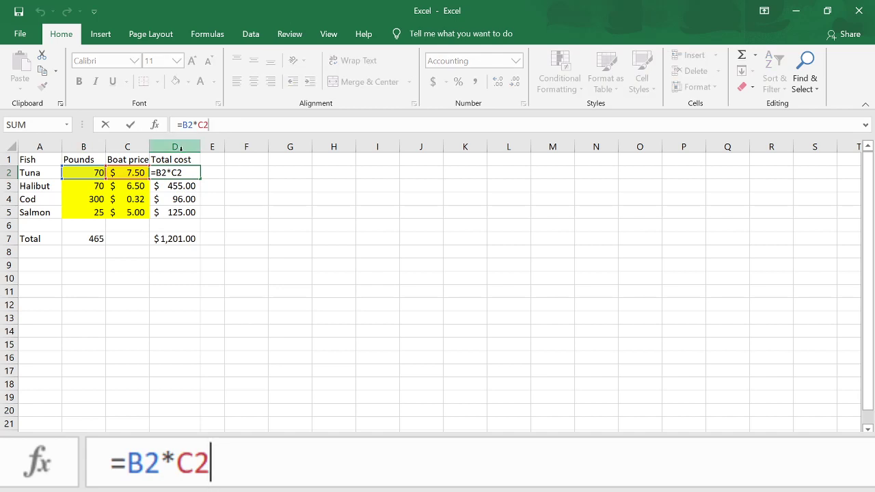
{"action": "key", "text": "Return"}
Step: Set the pounds in B3:B5 to 50 for Halibut, 700 for Cod and 400 for Salmon
{"action": "left_click", "coordinate": [93, 183]}
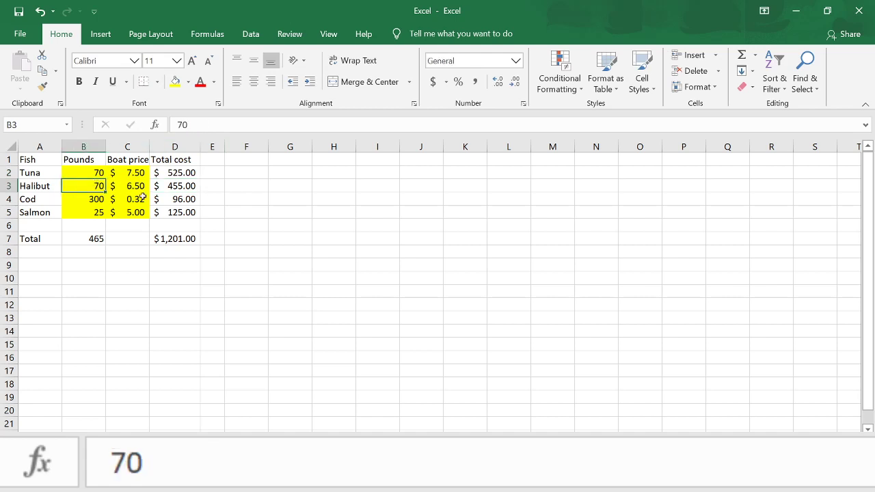
{"action": "type", "text": "50"}
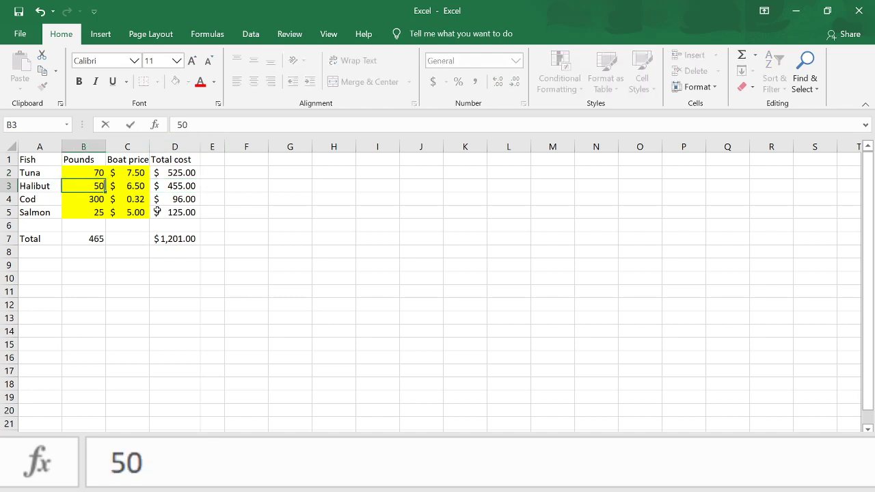
{"action": "key", "text": "Return"}
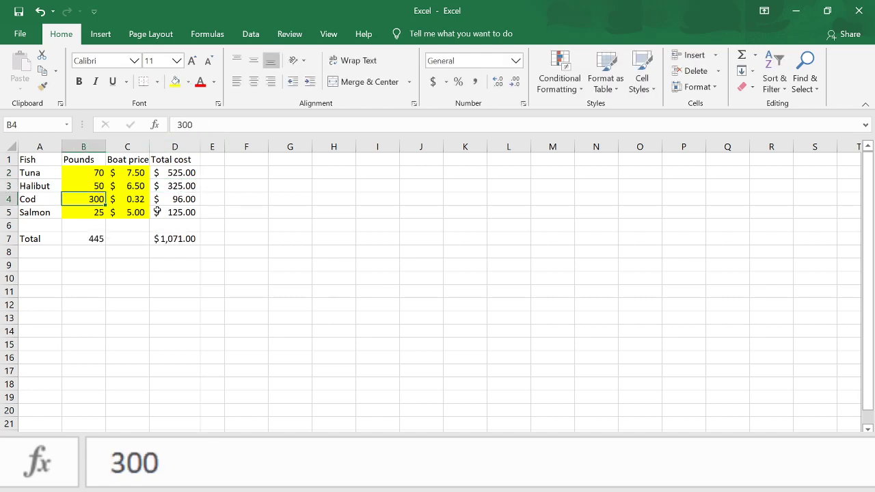
{"action": "type", "text": "700"}
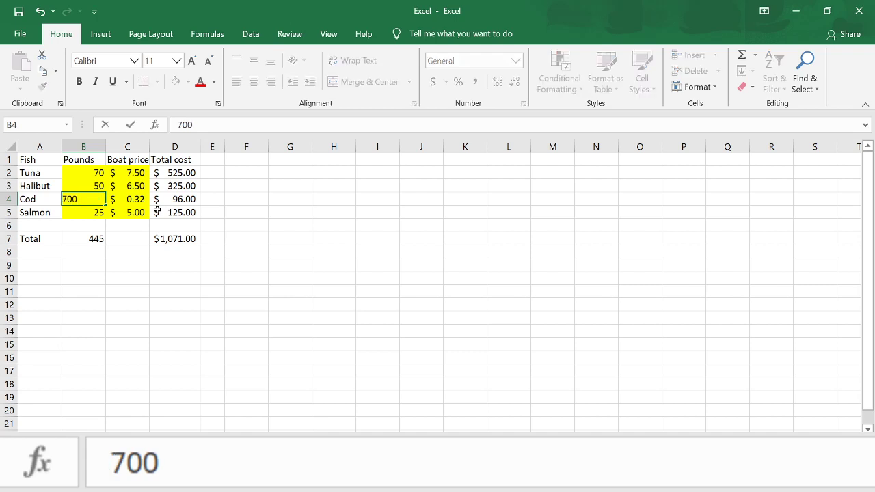
{"action": "key", "text": "Return"}
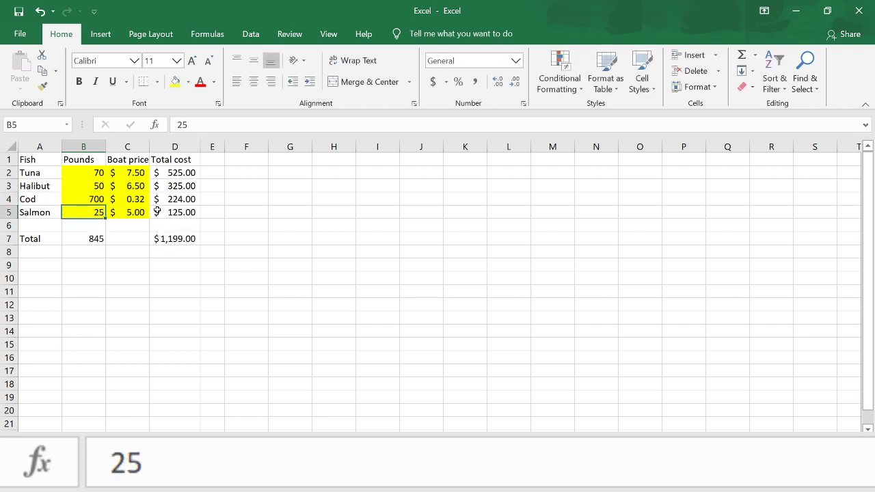
{"action": "type", "text": "400"}
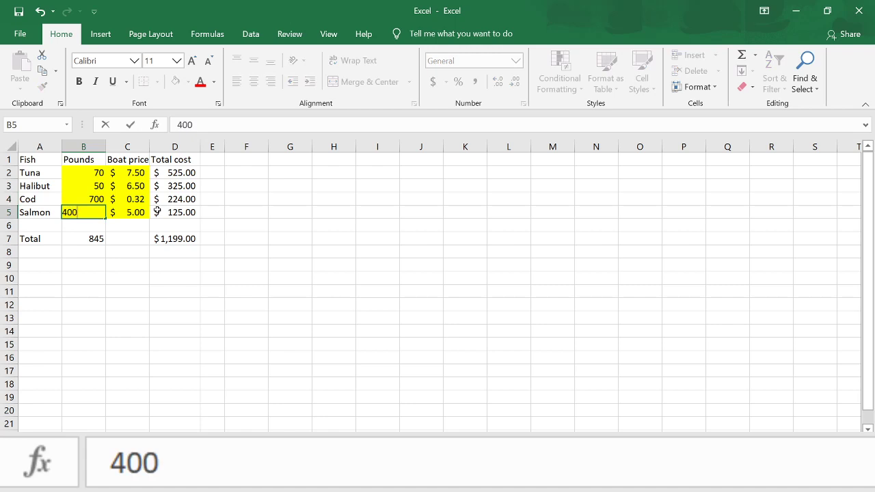
{"action": "key", "text": "Return"}
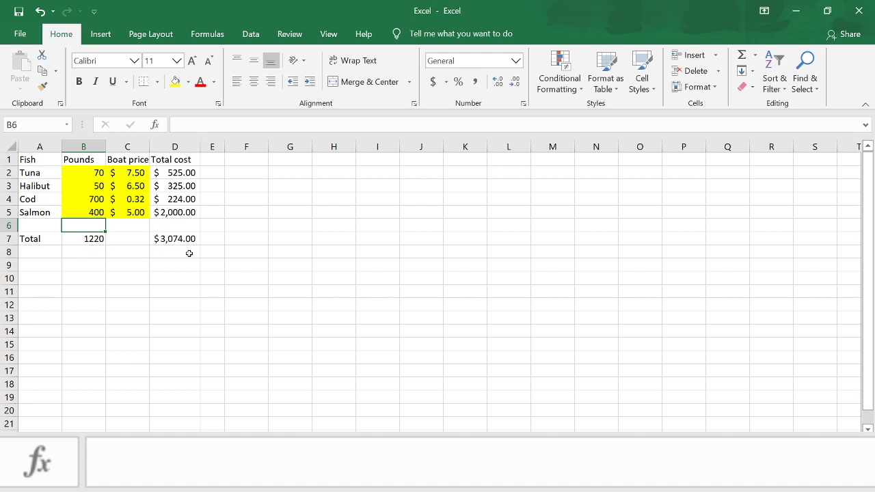
Step: Set Tuna's boat price in C2 to $8.00 and check the overall total cost in D7
{"action": "left_click", "coordinate": [140, 173]}
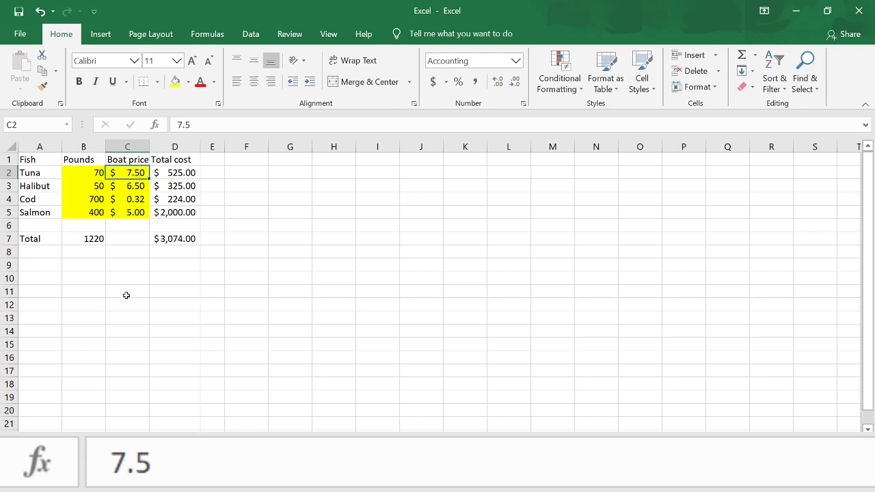
{"action": "type", "text": "8"}
{"action": "key", "text": "Return"}
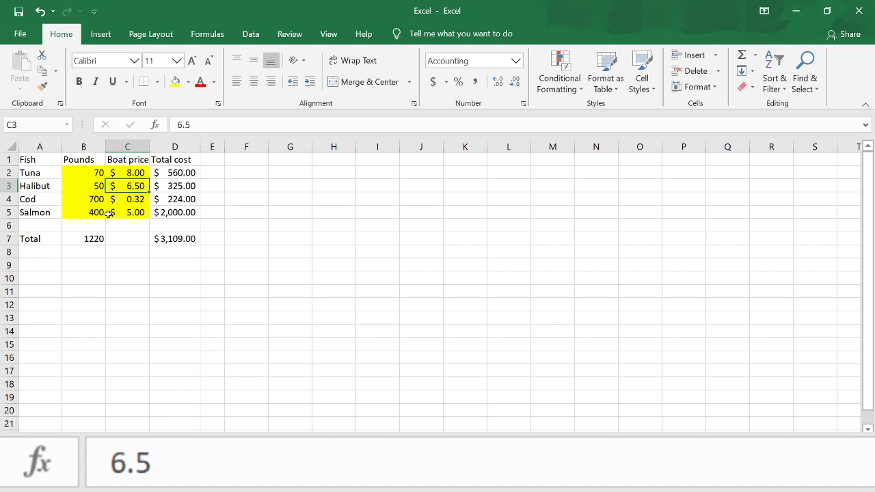
{"action": "left_click", "coordinate": [181, 243]}
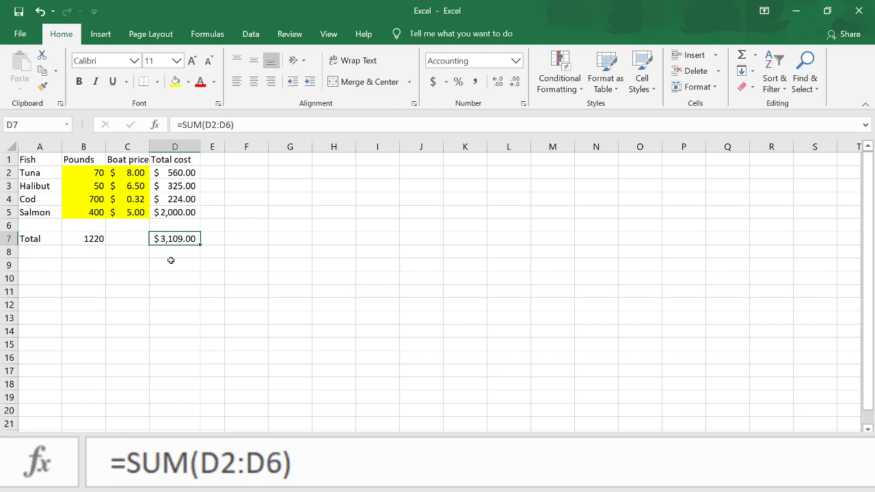